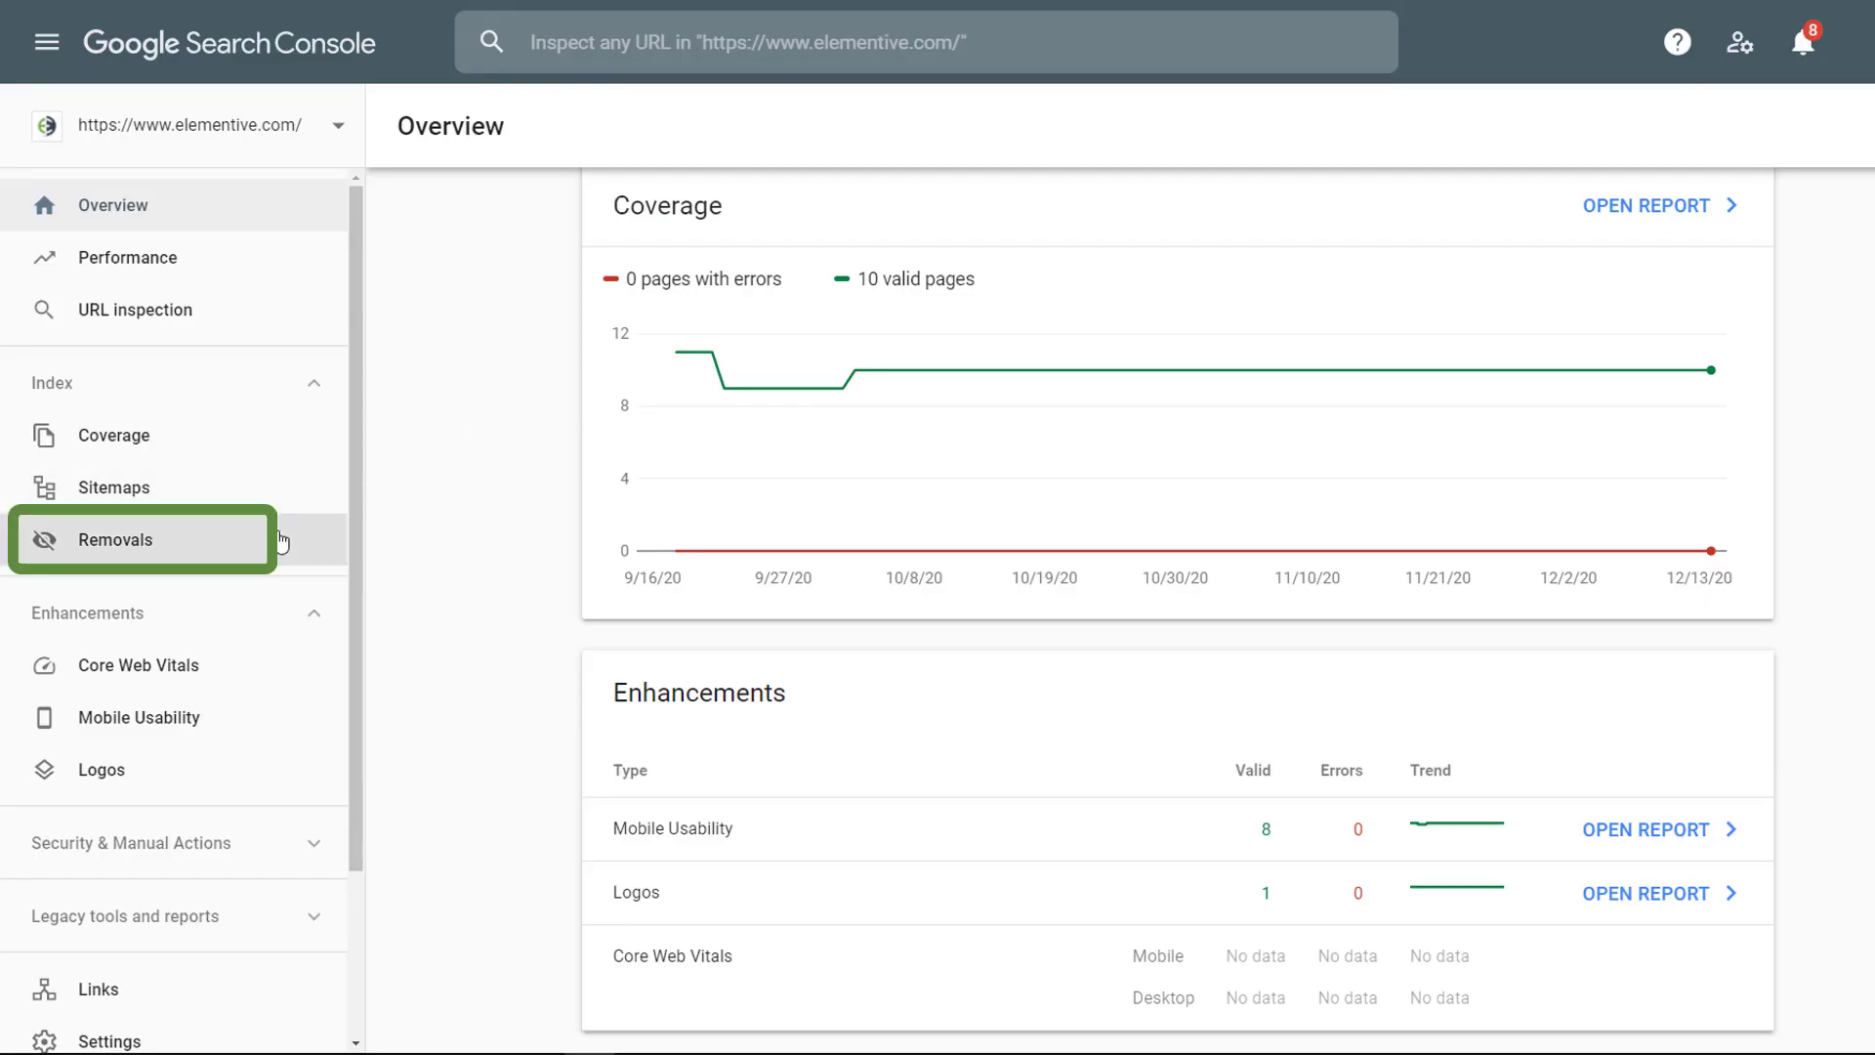
# Step: Go to the Removals page for the elementive.com property
pyautogui.click(271, 554)
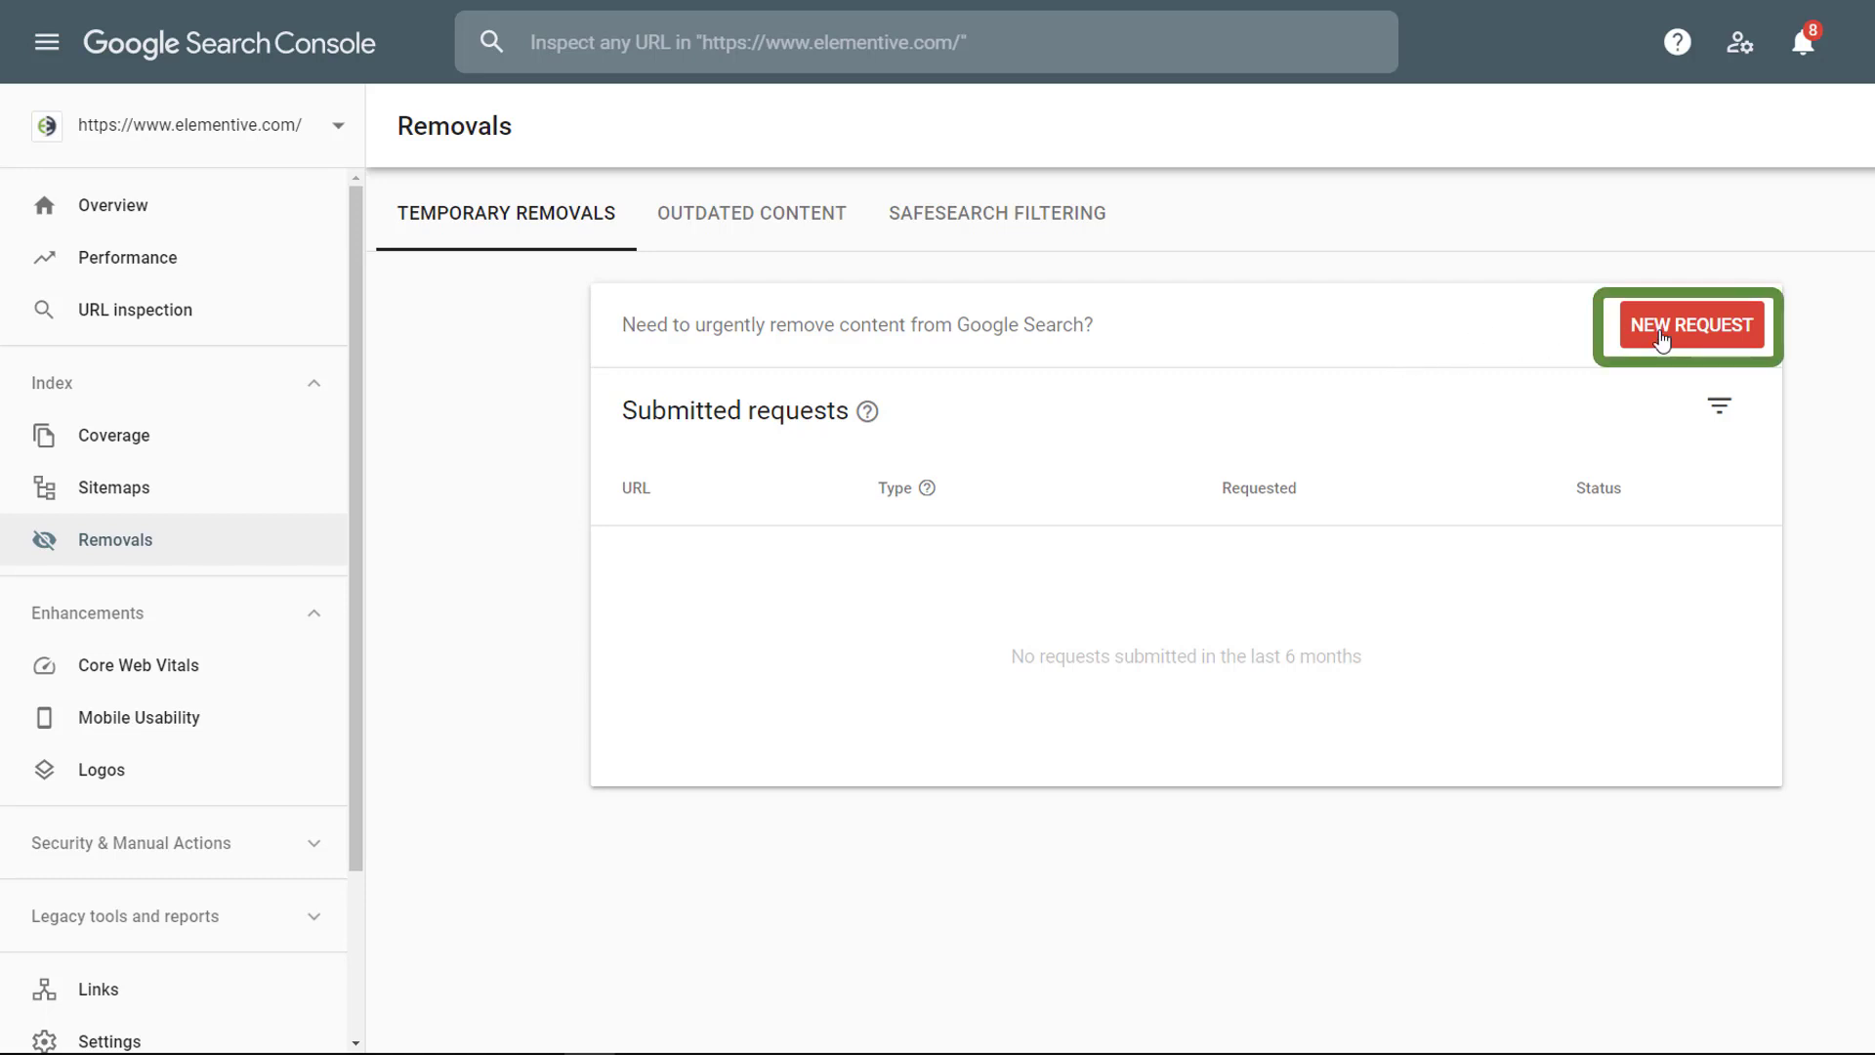
# Step: Begin a new removal request and select the 'test-page/' part of the entered URL for editing
pyautogui.click(1663, 340)
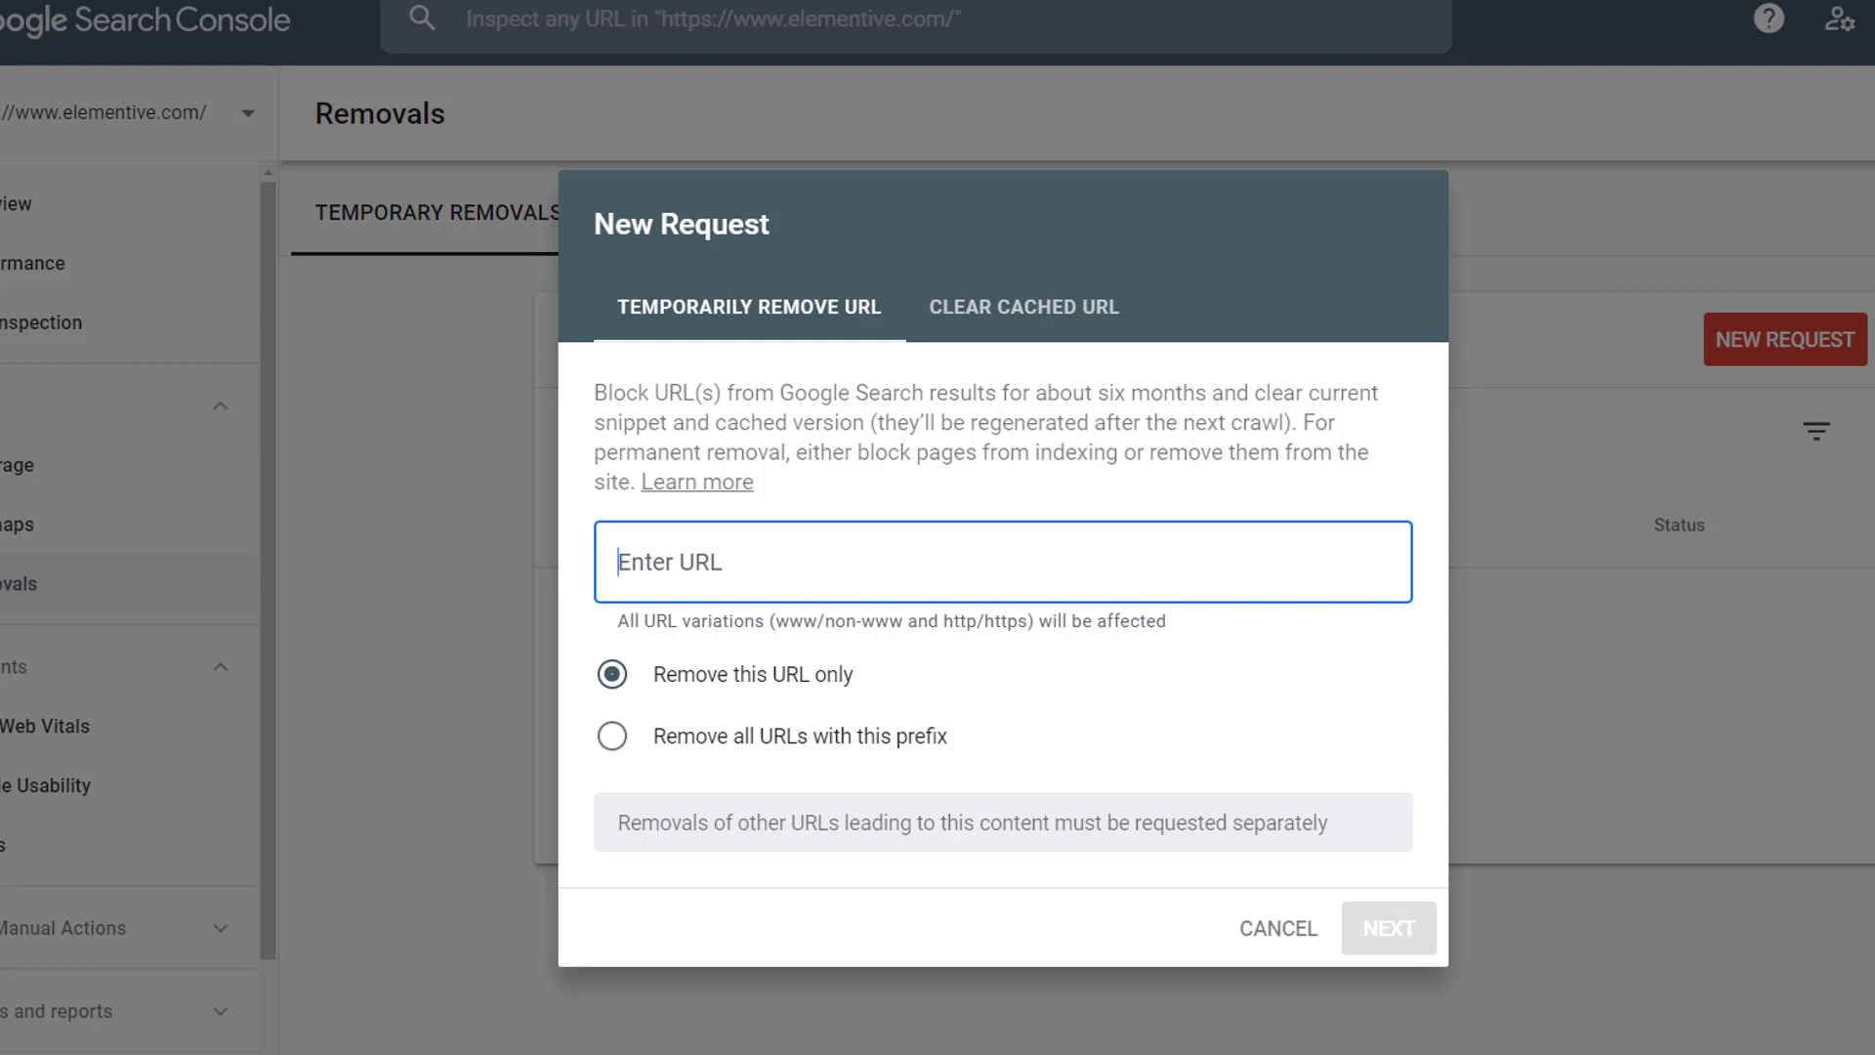
pyautogui.write('ht')
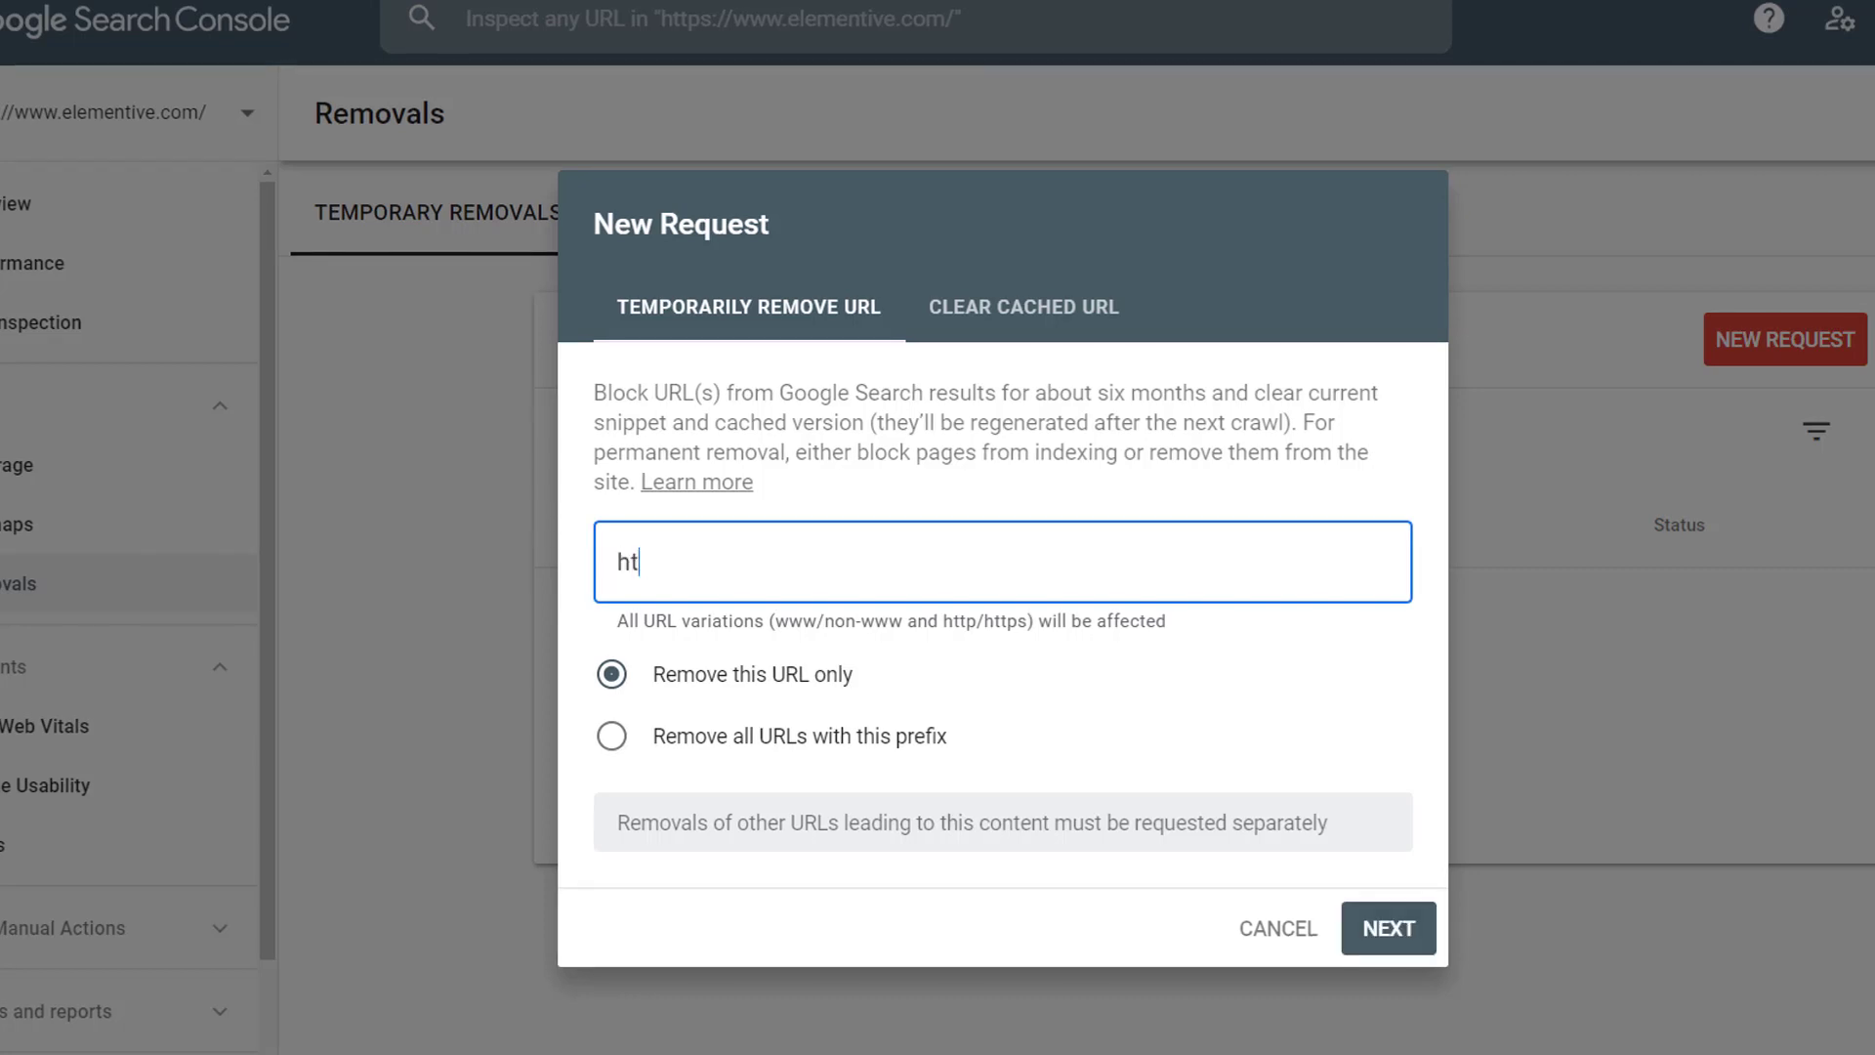
pyautogui.write('tps://www.eleme')
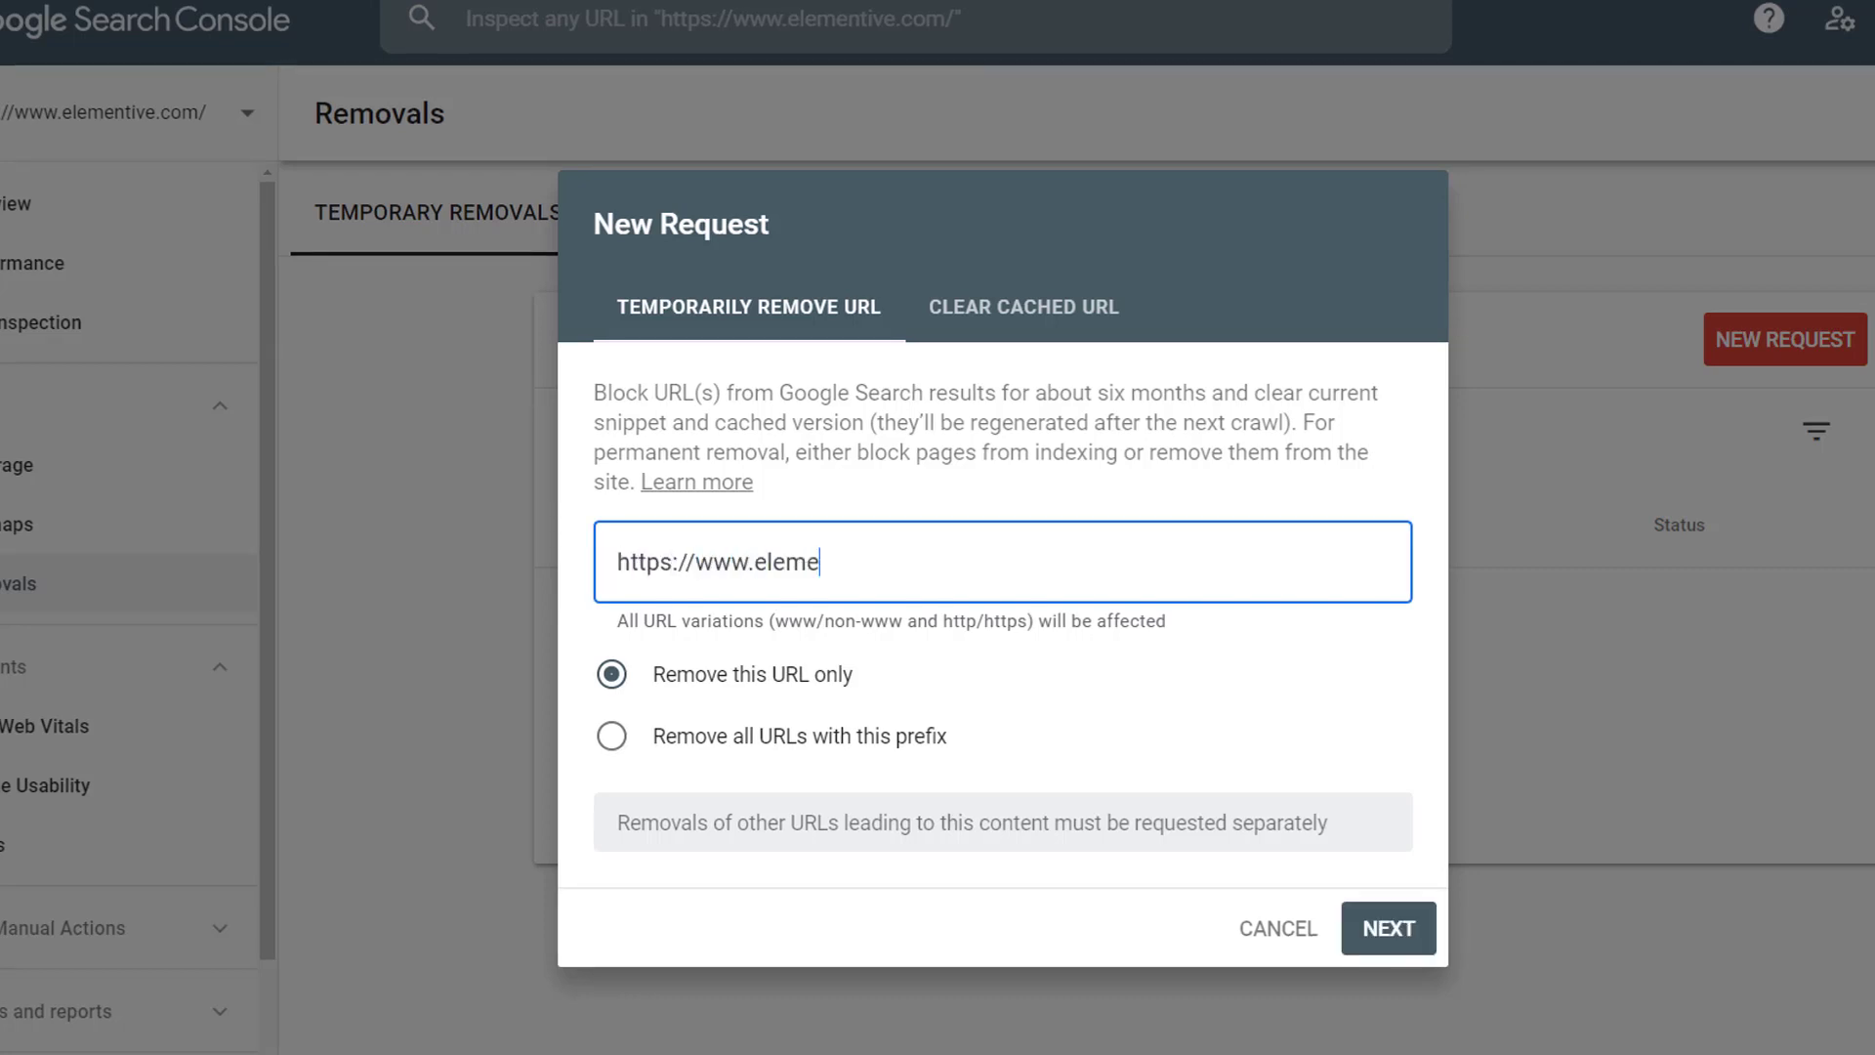
pyautogui.write('ntive.com/test-page')
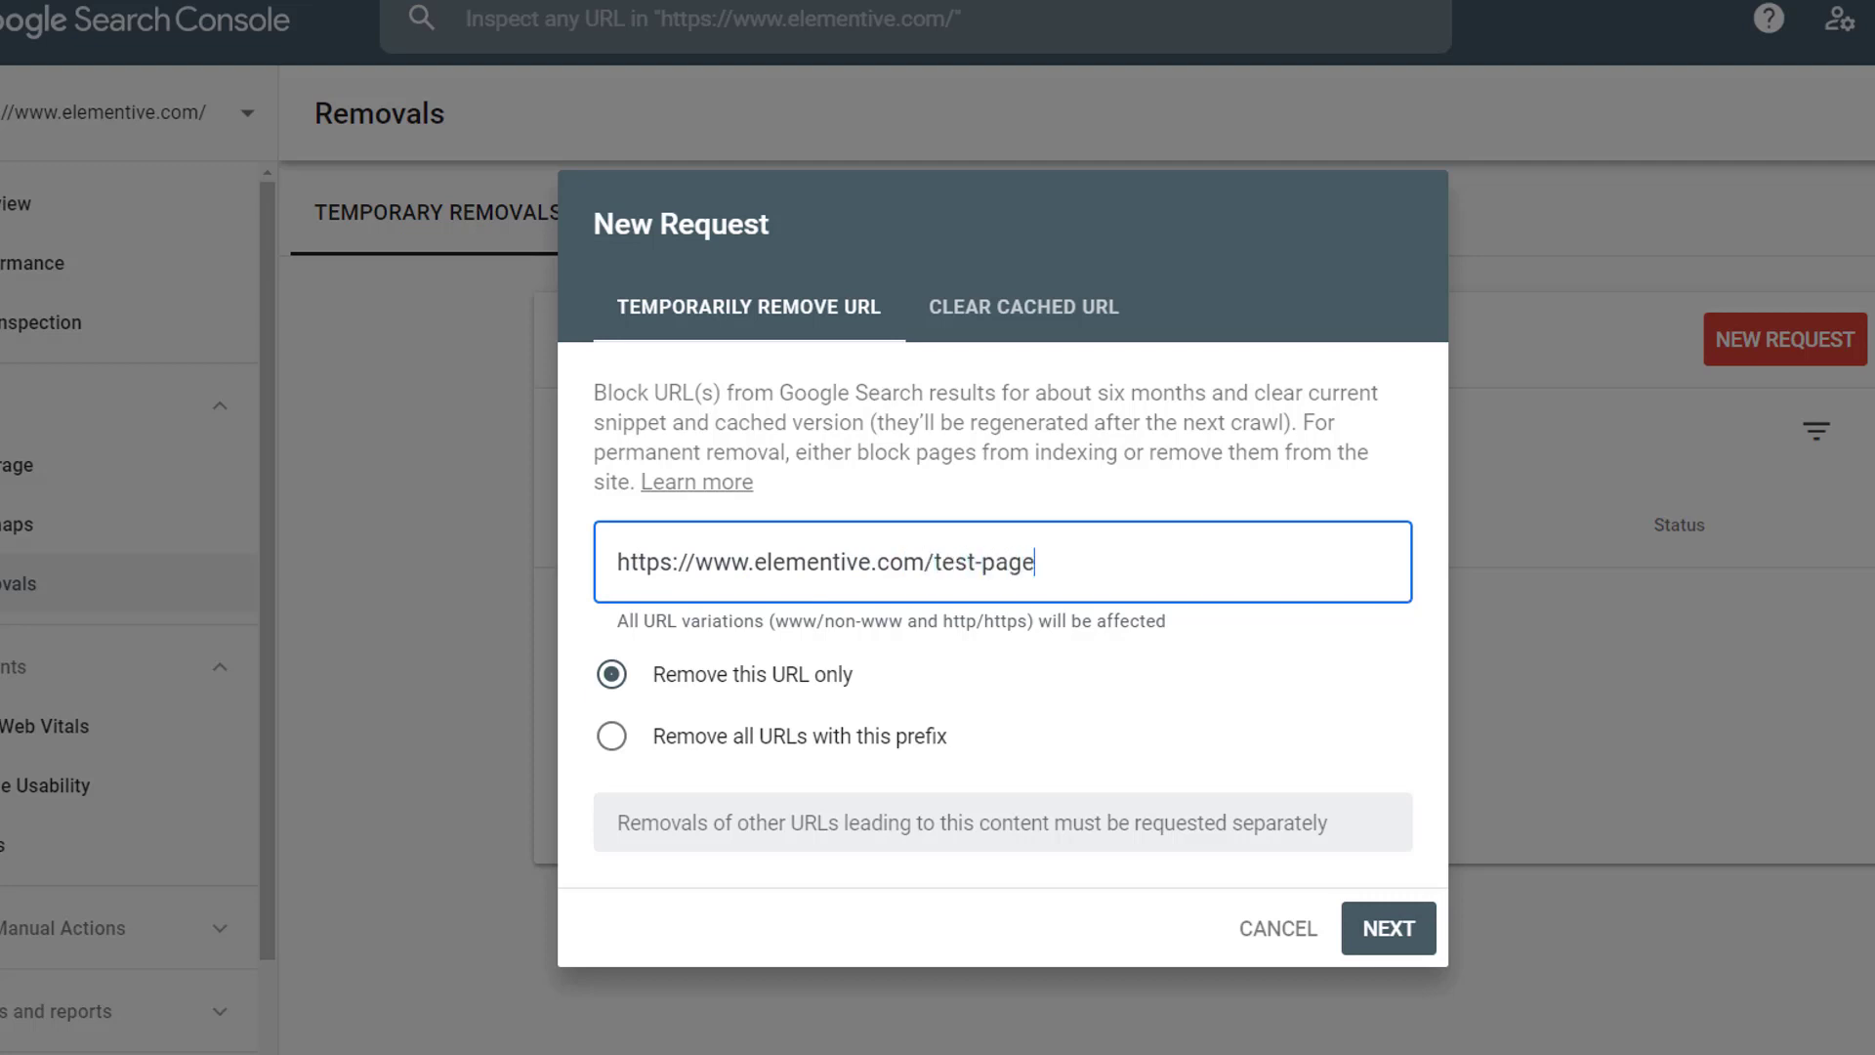
pyautogui.write('/')
pyautogui.moveTo(933, 561); pyautogui.dragTo(1092, 597)
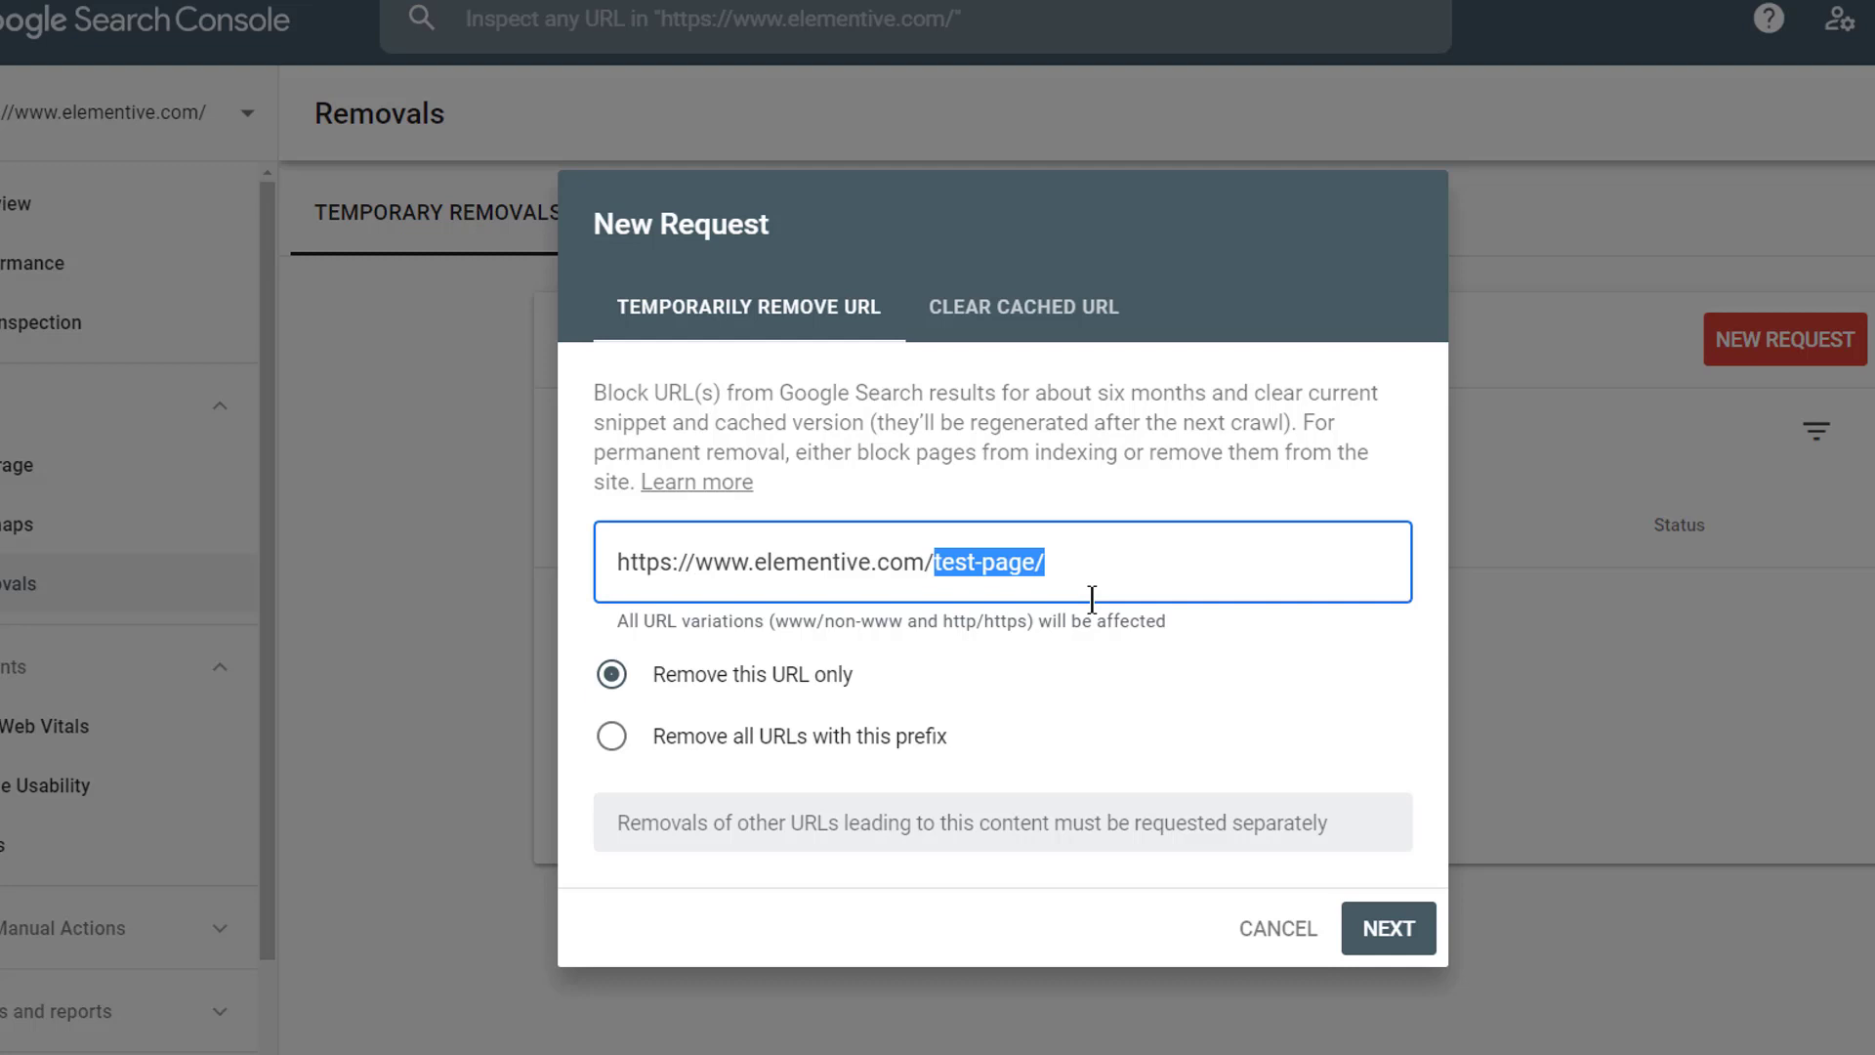
pyautogui.write('bl')
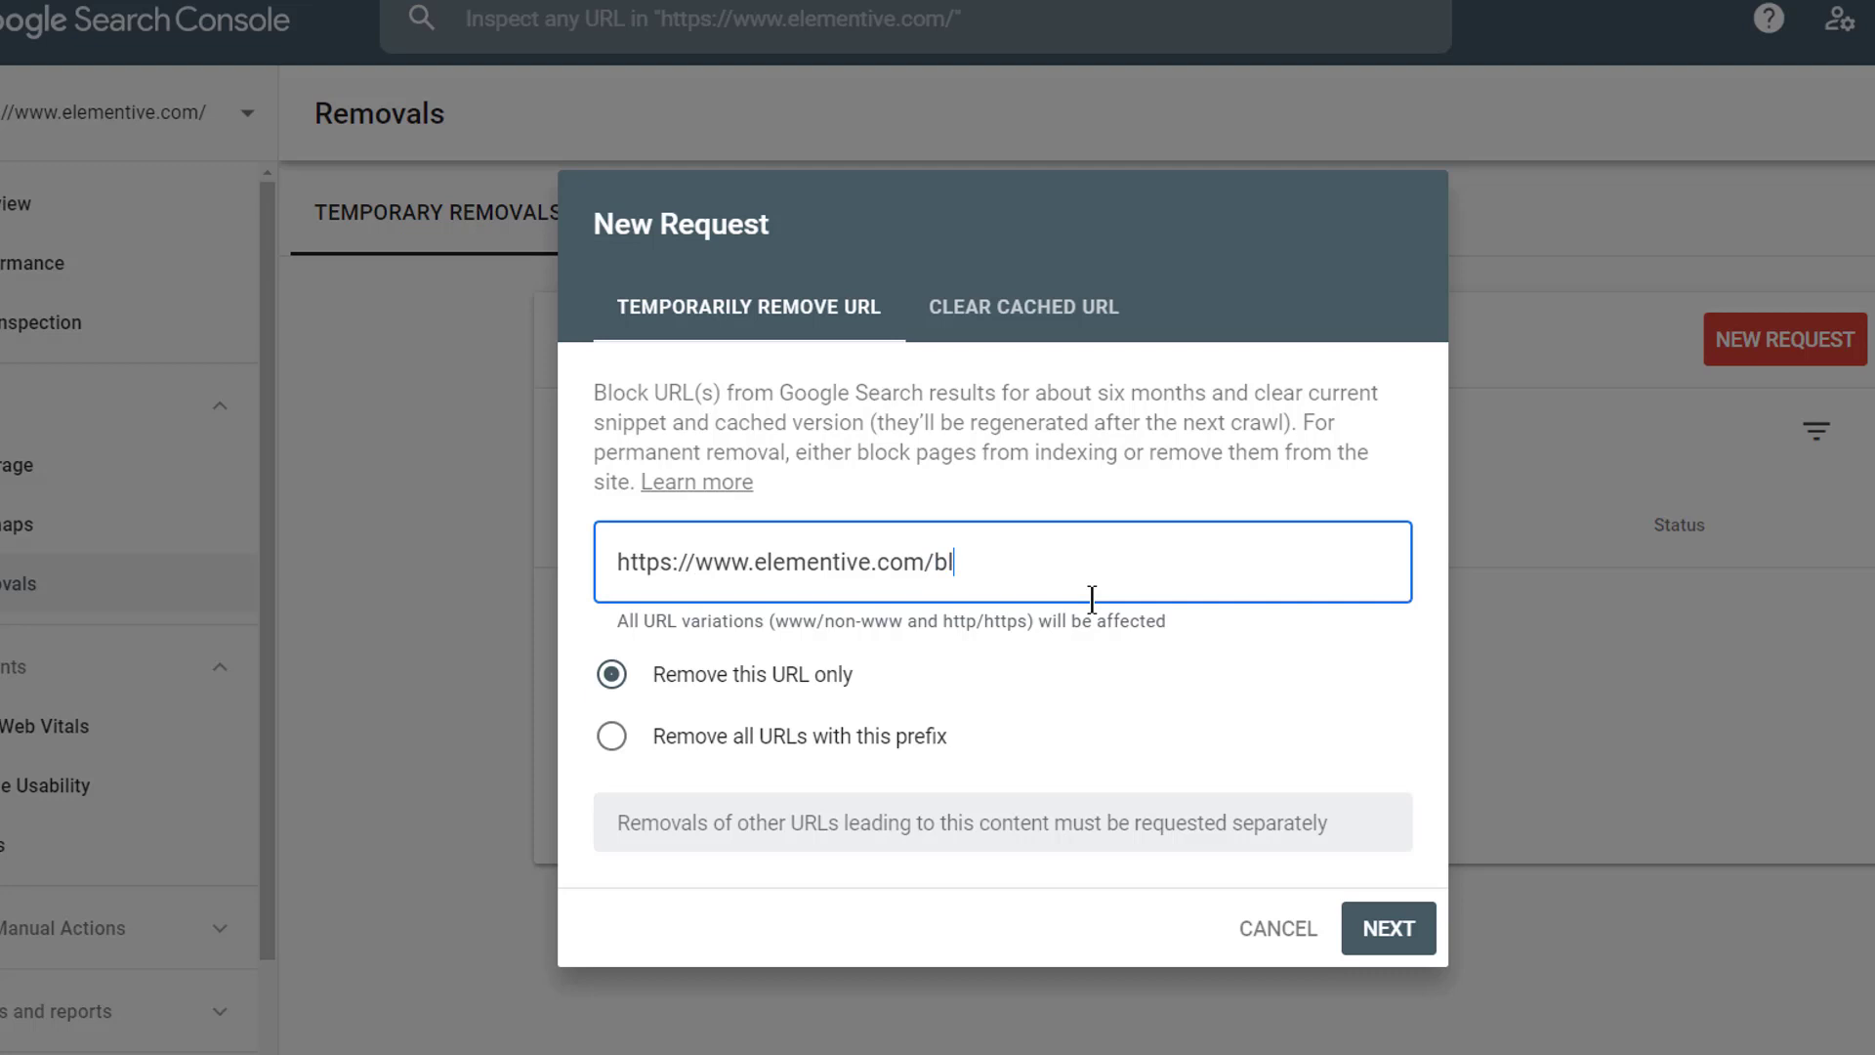
pyautogui.write('ogs/')
# Step: Choose 'Remove all URLs with this prefix' for the elementive.com URL
pyautogui.click(871, 728)
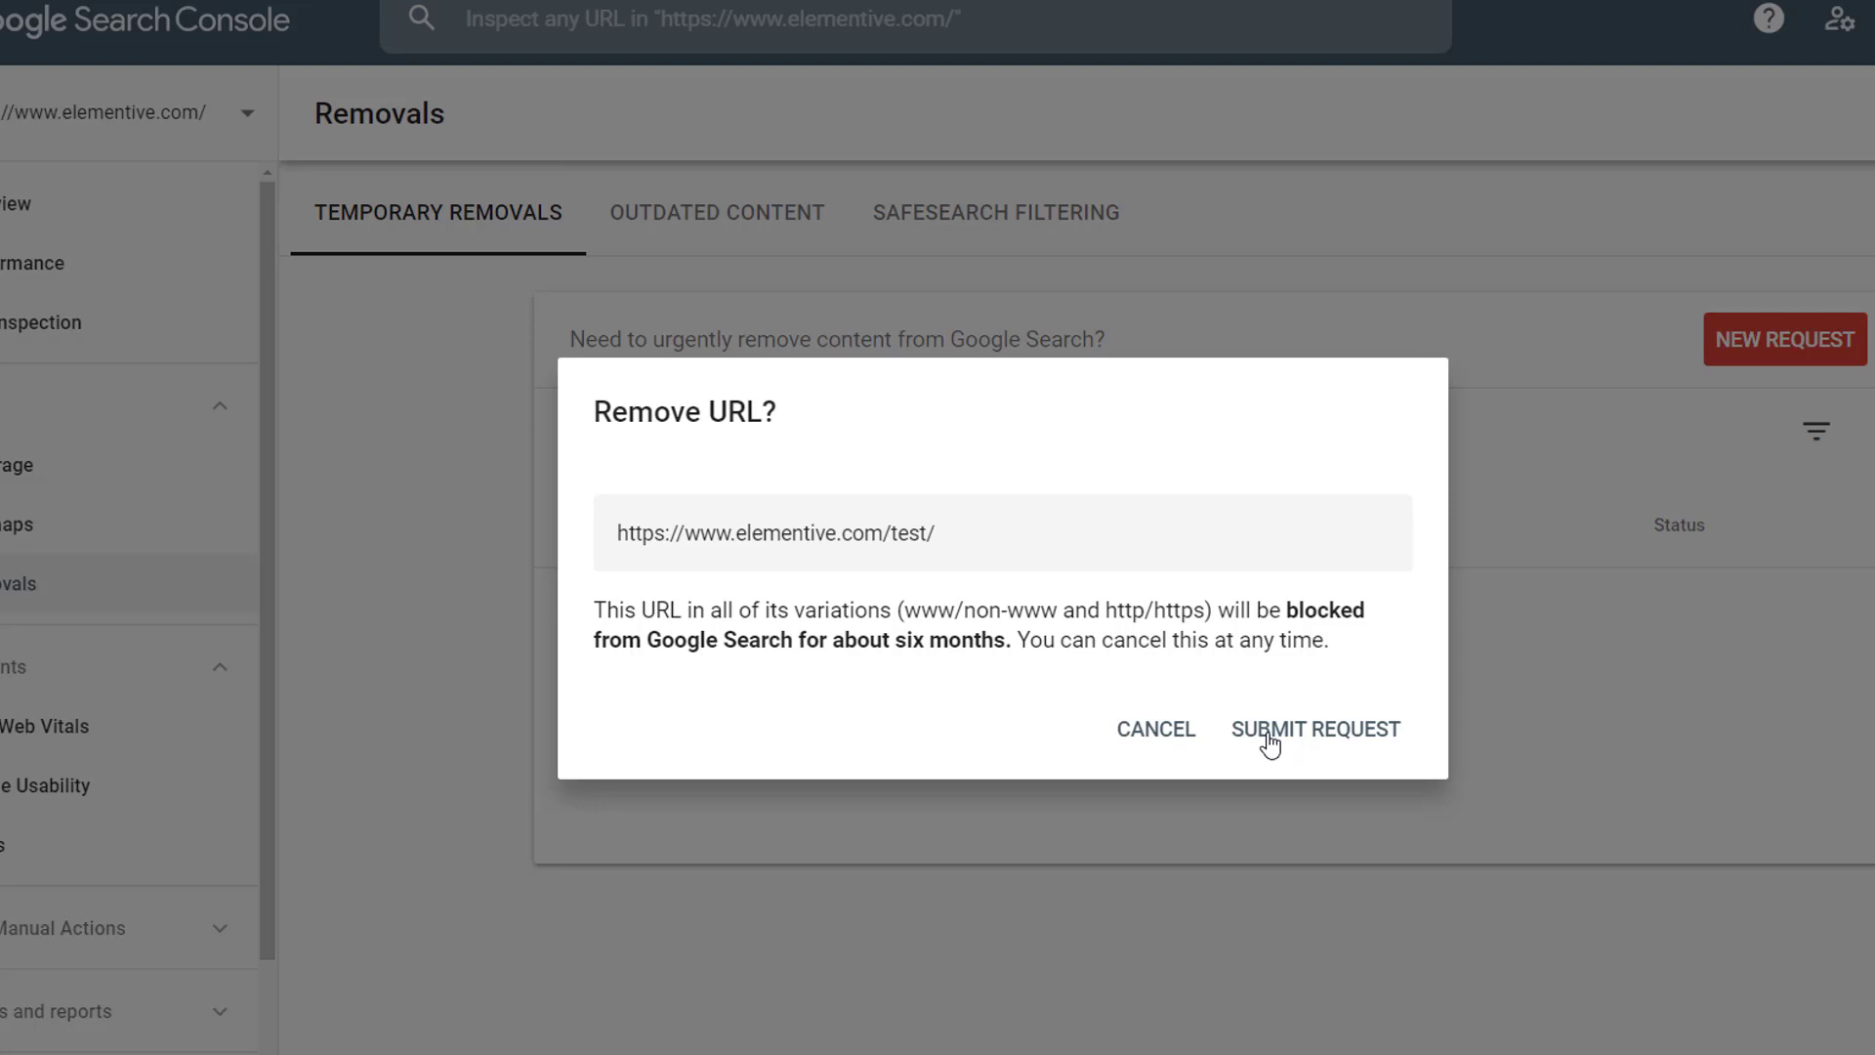
pyautogui.click(1269, 740)
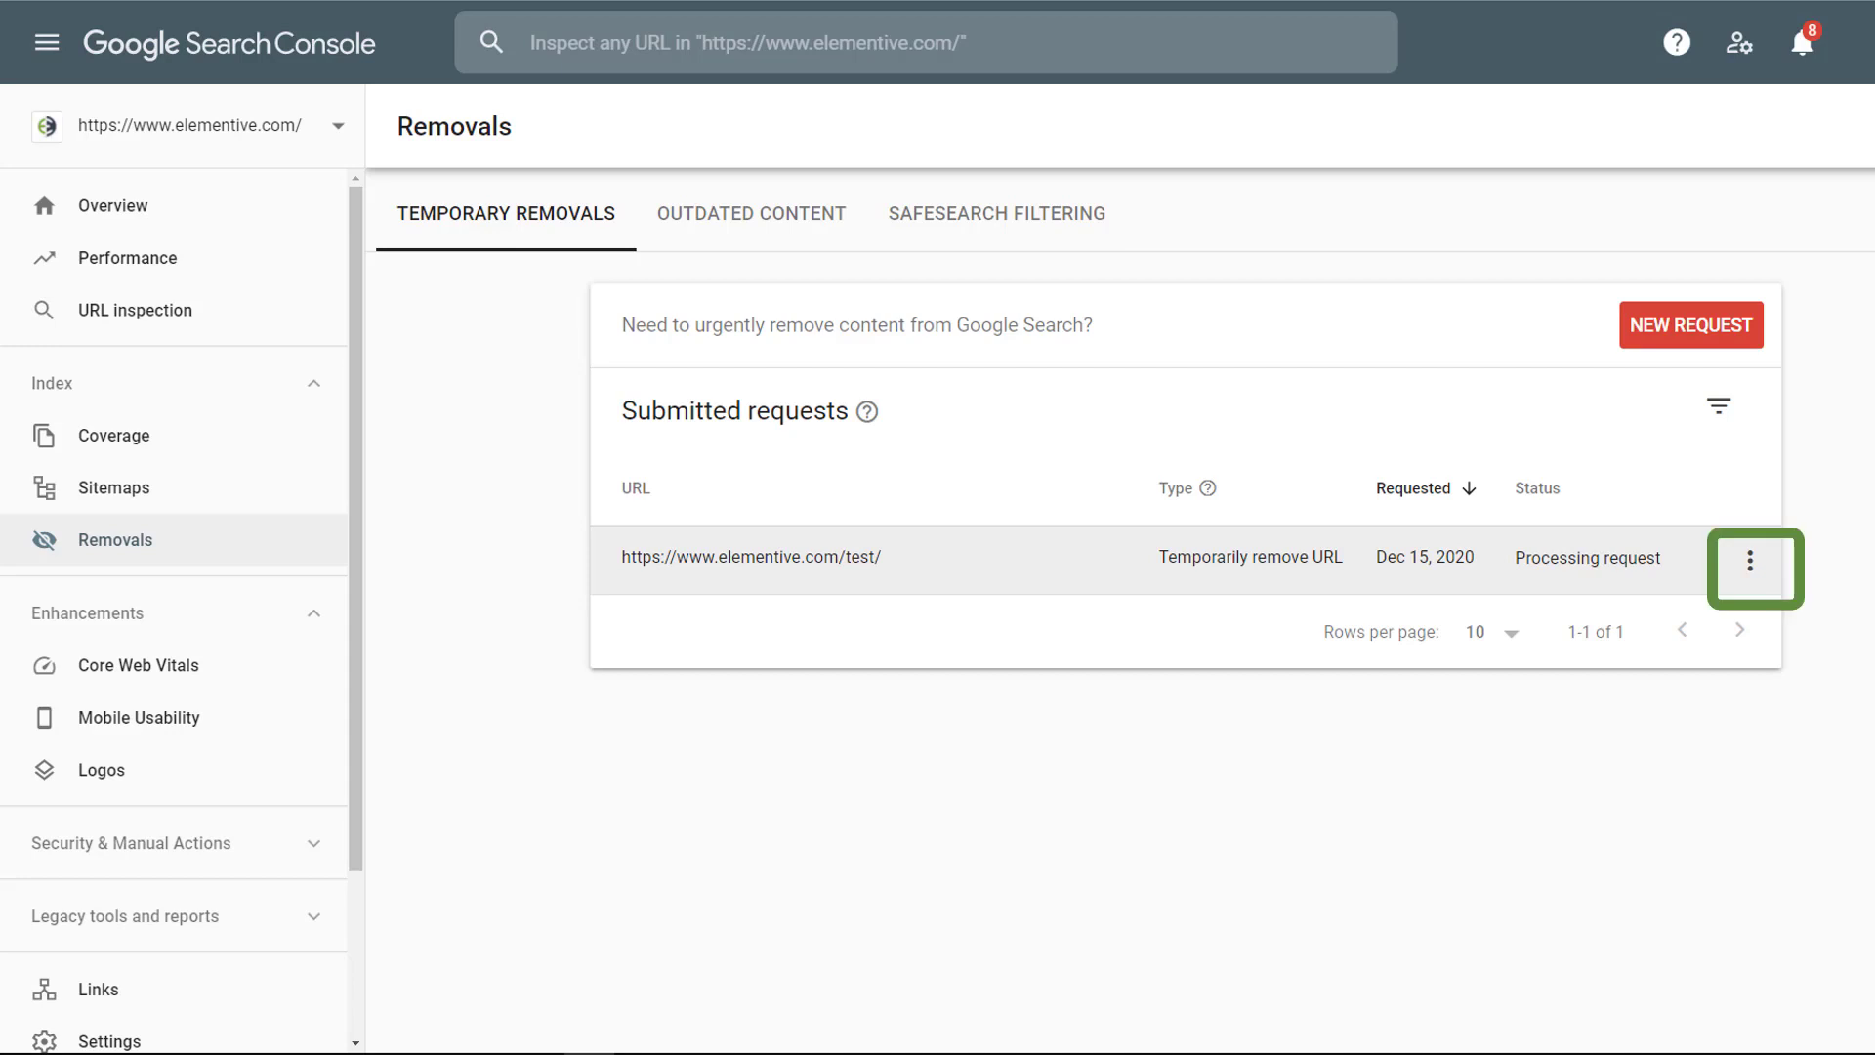
# Step: Cancel the test URL removal request, then view the Outdated Content removal history
pyautogui.click(1749, 560)
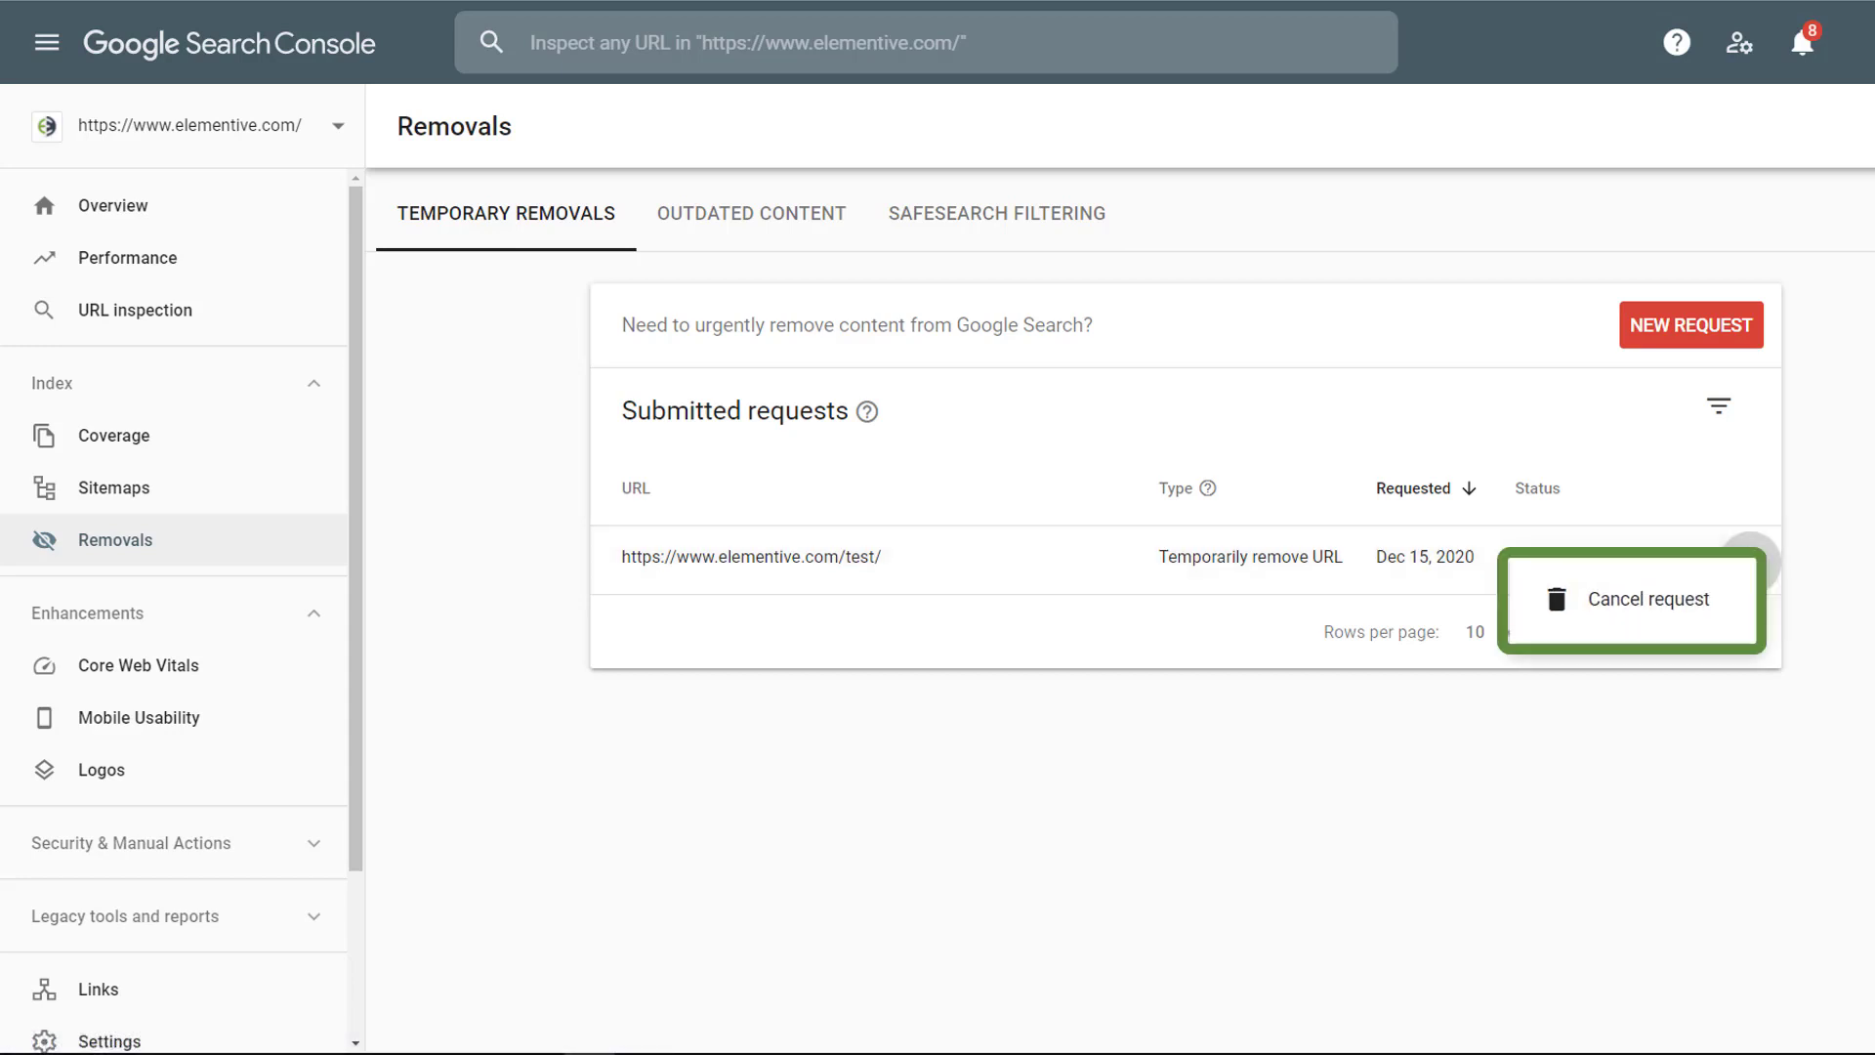
pyautogui.click(1634, 598)
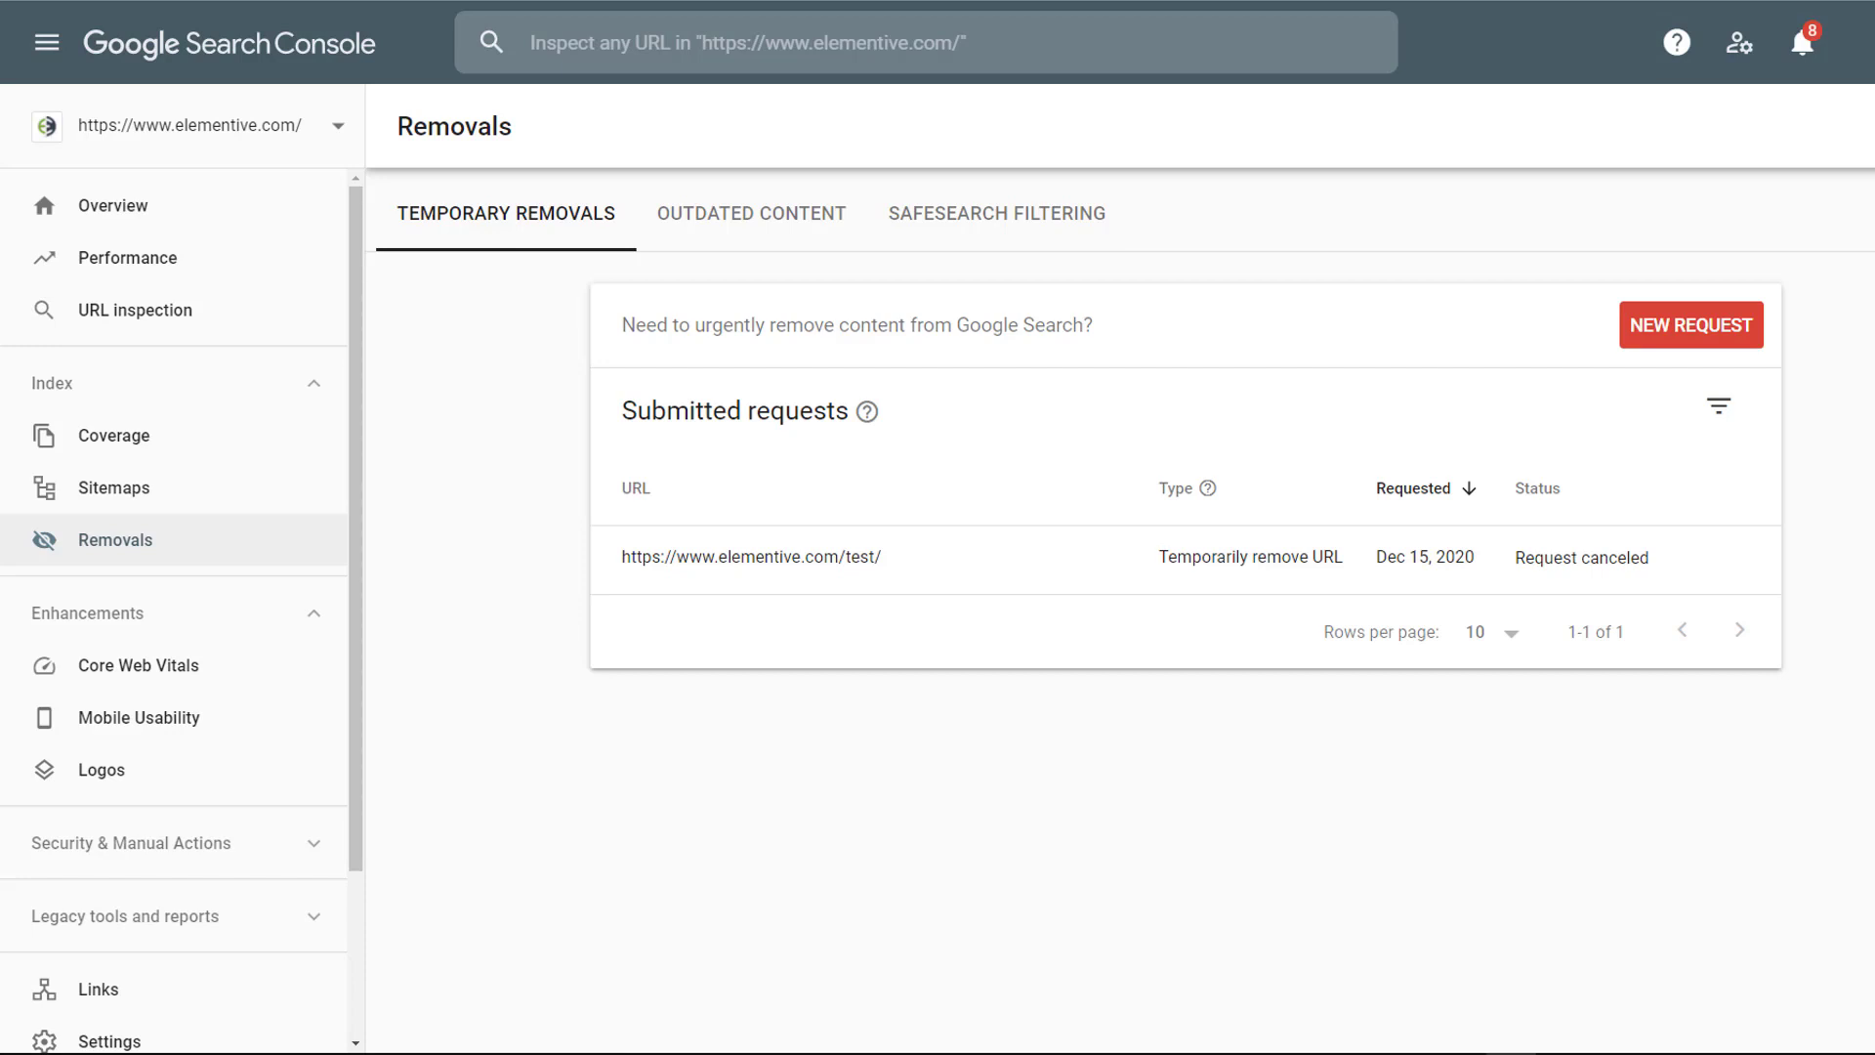
pyautogui.click(752, 212)
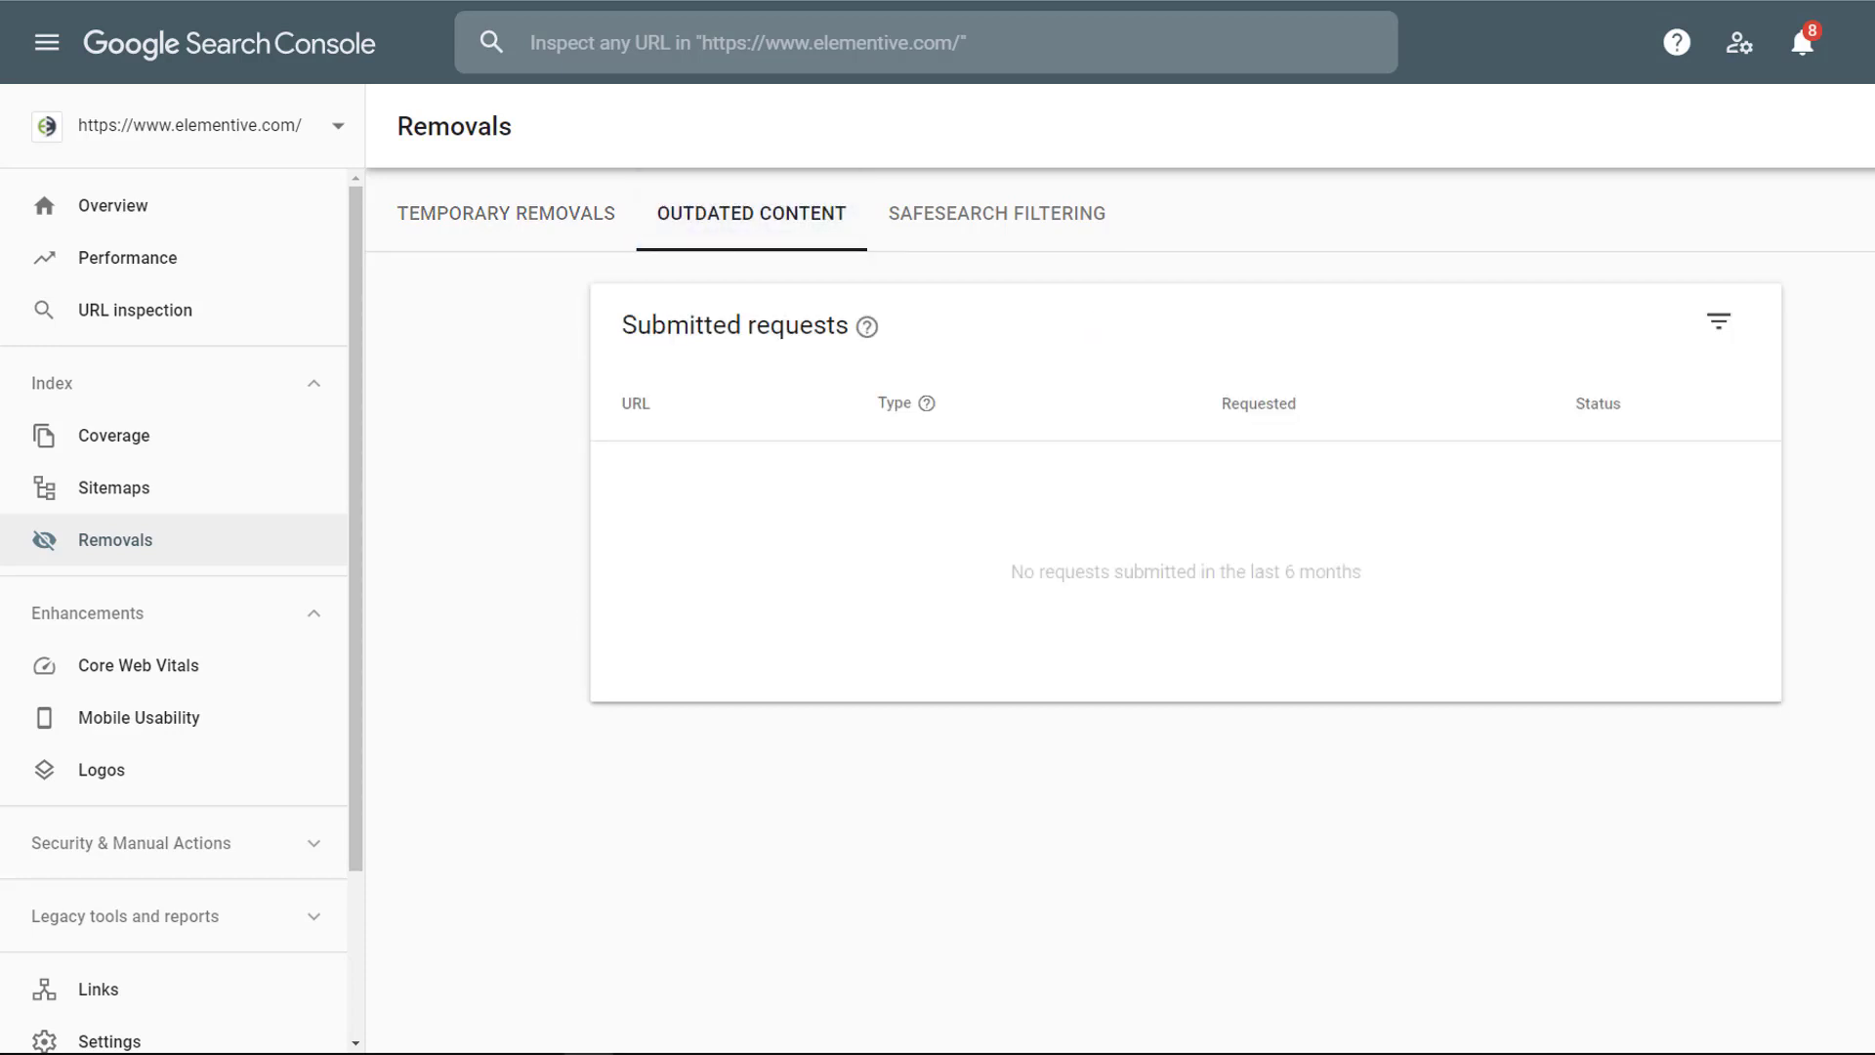
pyautogui.click(997, 212)
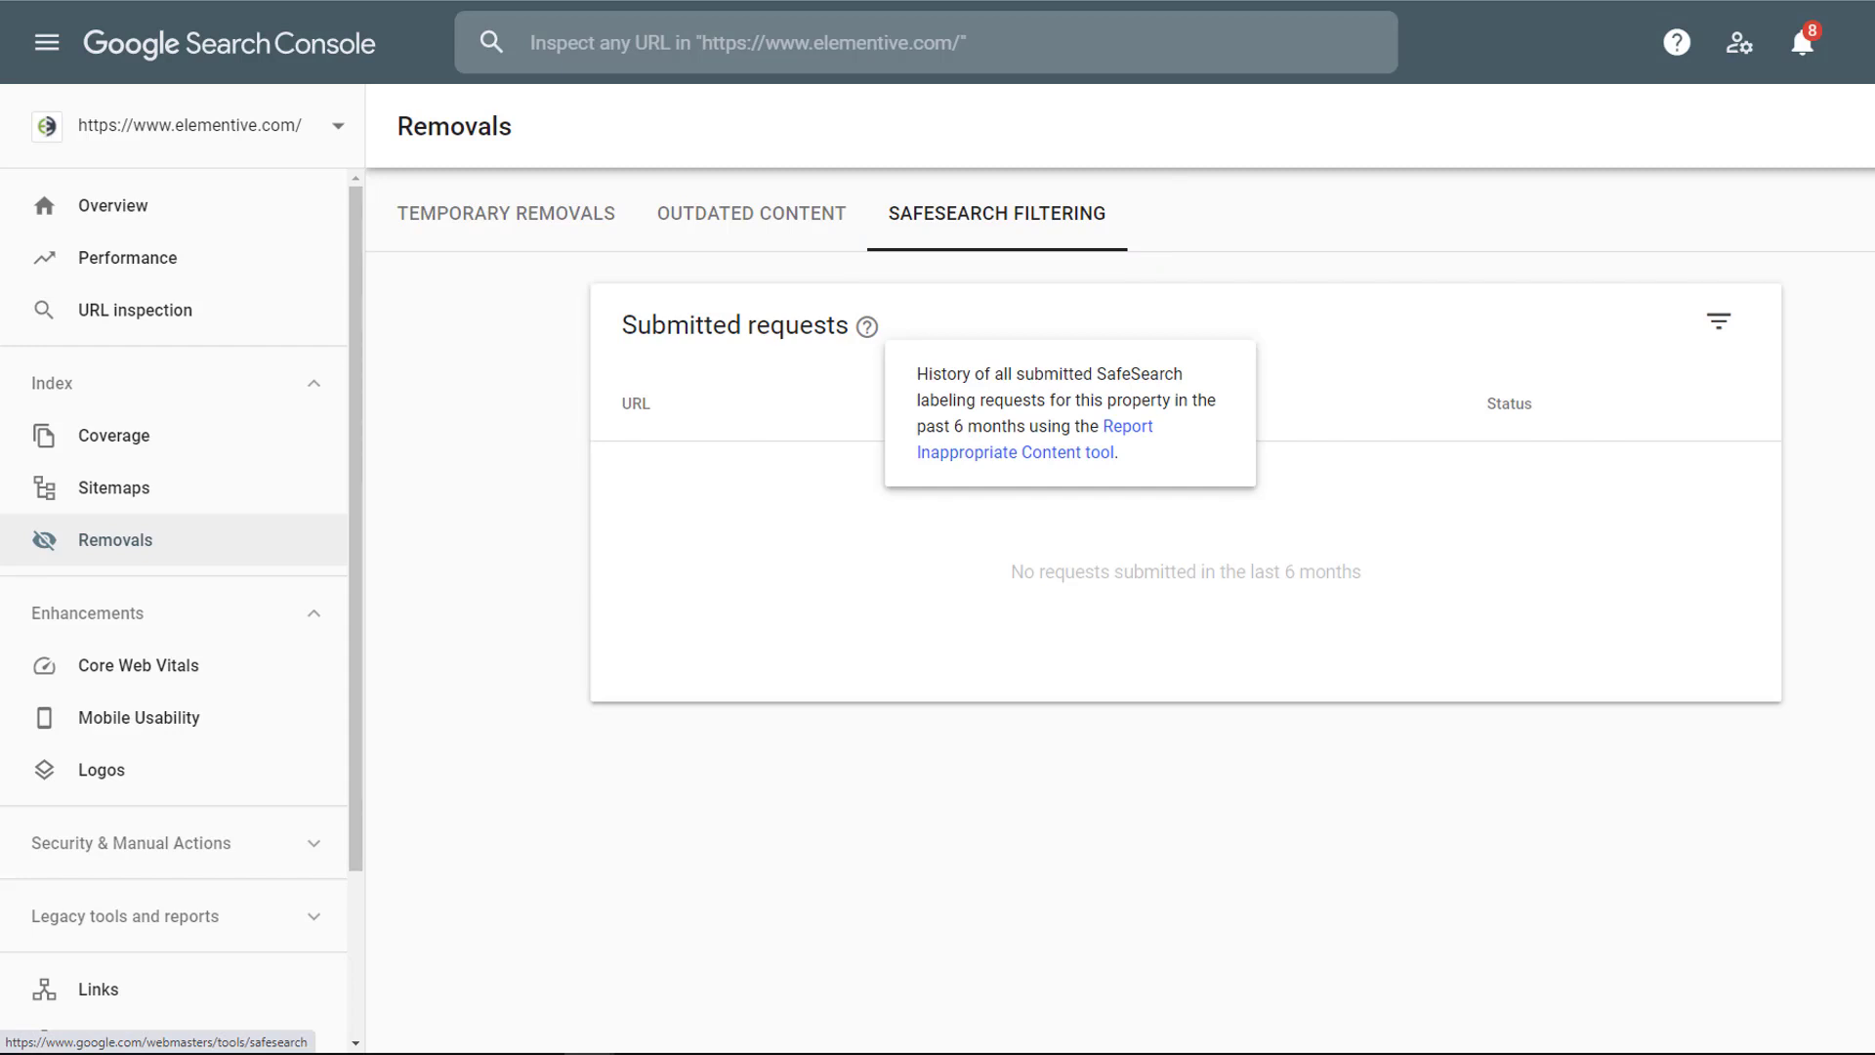
# Step: Go to Google's Report inappropriate content tool showing an empty SafeSearch requests list
pyautogui.click(1027, 453)
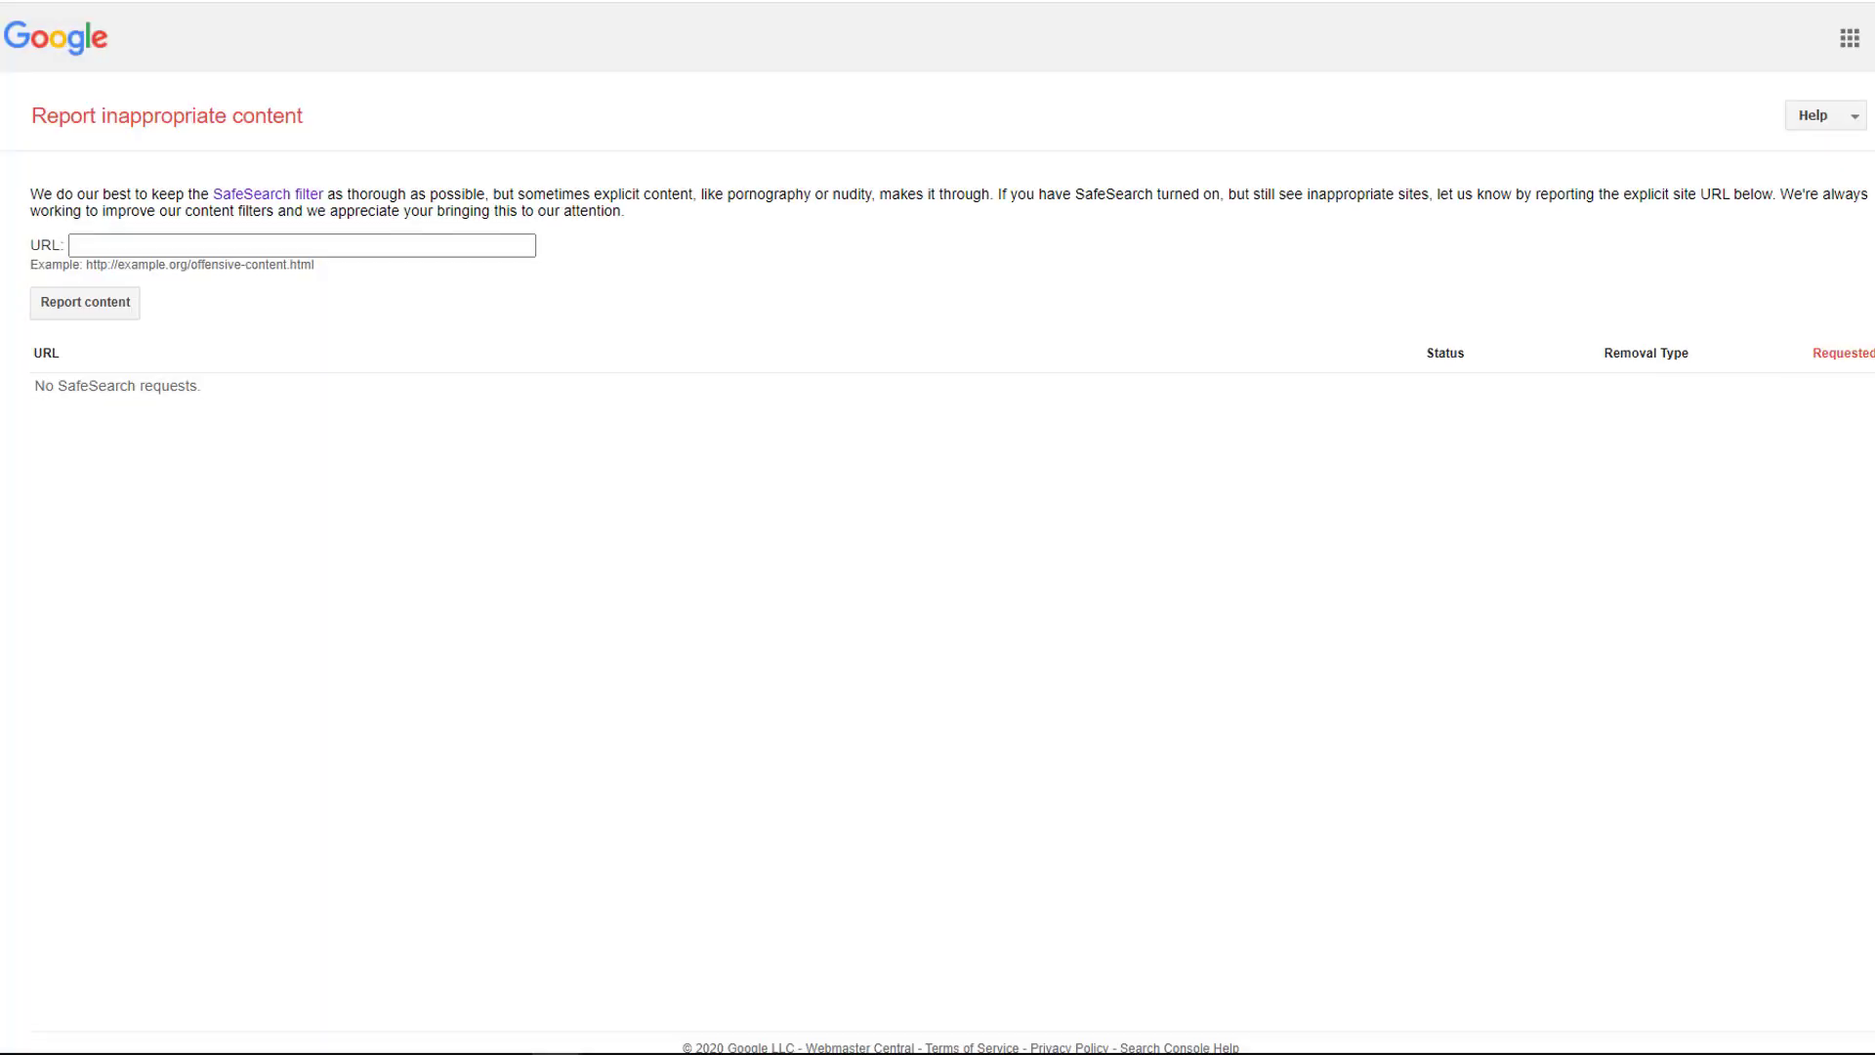